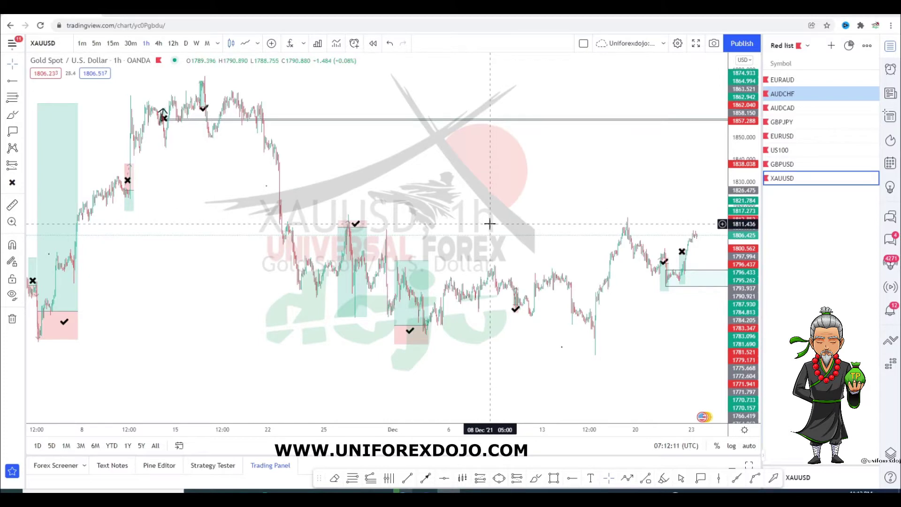
# Review the stop, target and ratio of the XAUUSD trades, including 21 Dec and mid-November
pyautogui.click(349, 294)
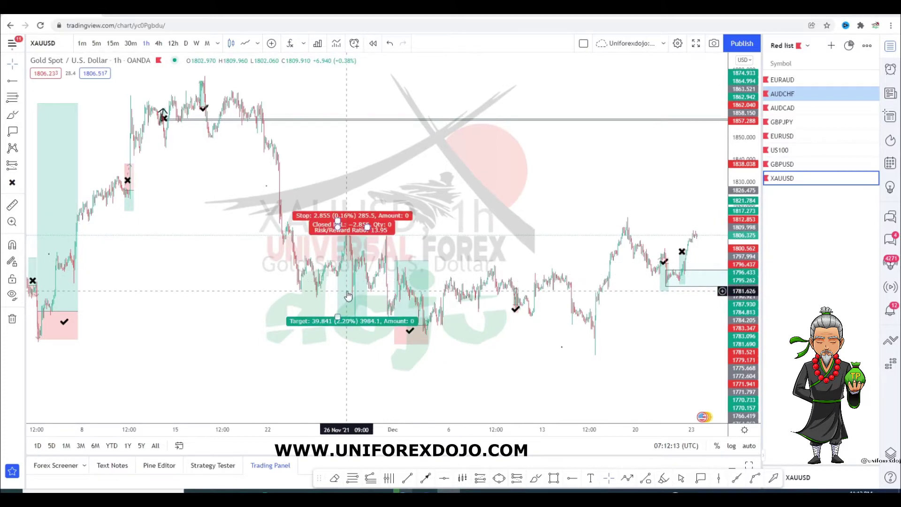
pyautogui.moveTo(348, 294); pyautogui.dragTo(422, 301)
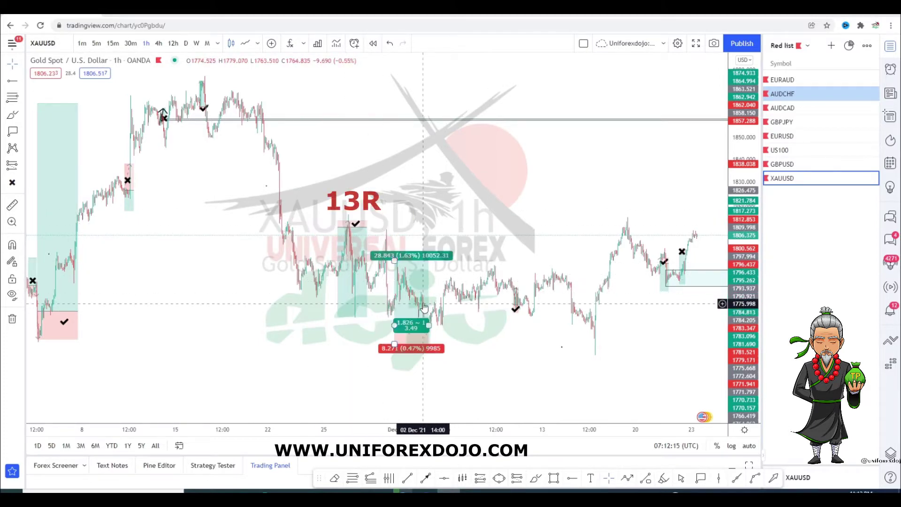
pyautogui.moveTo(514, 301)
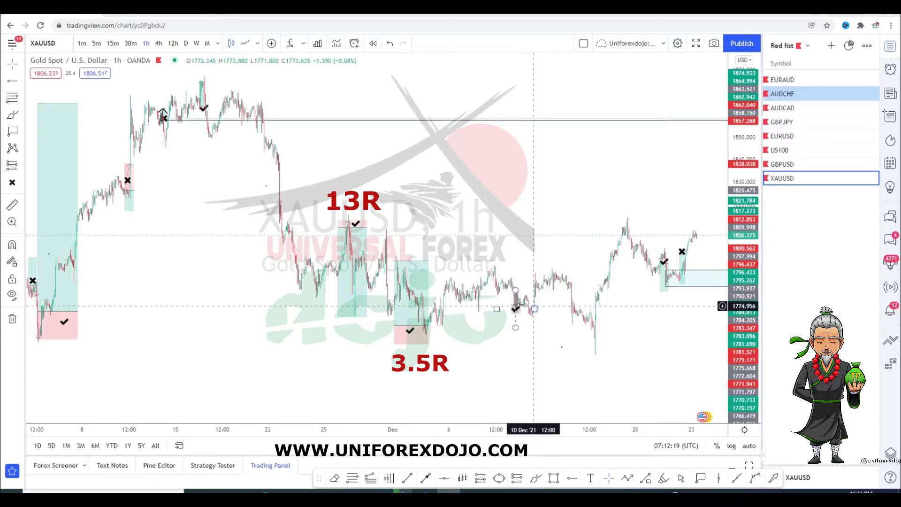
pyautogui.click(661, 275)
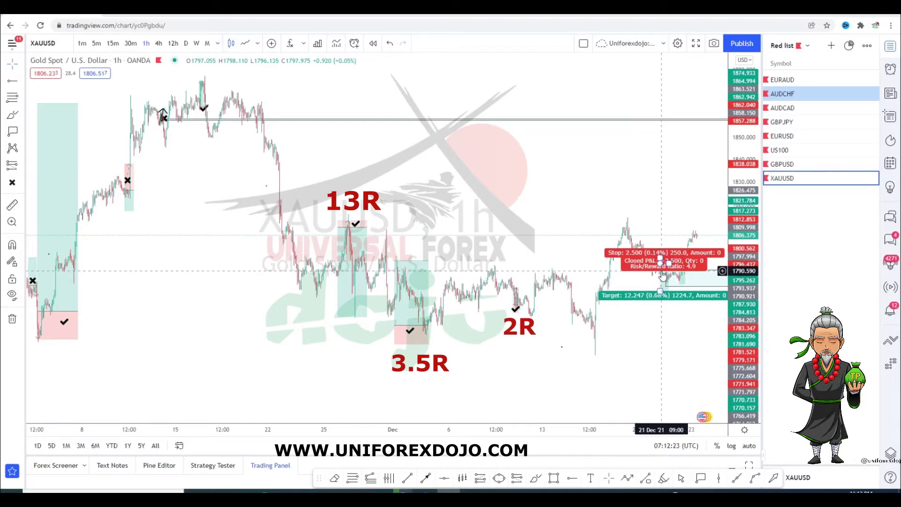
pyautogui.click(203, 107)
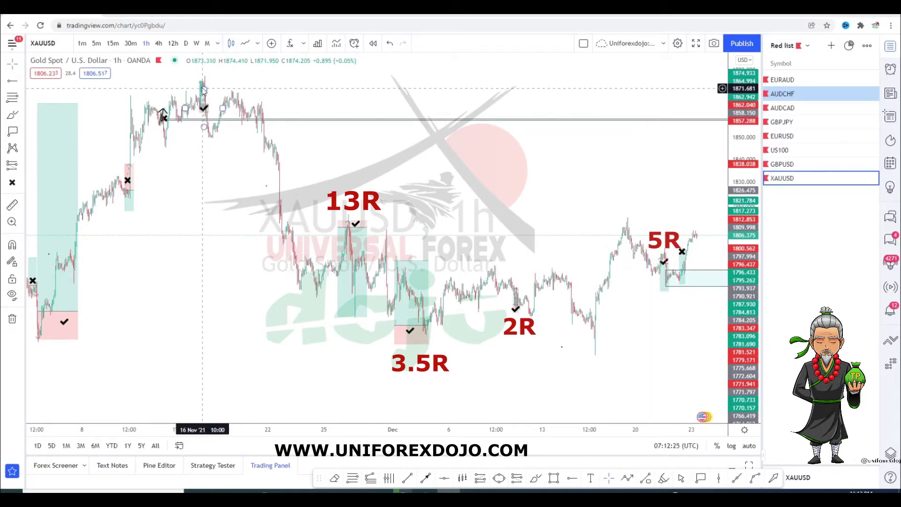
pyautogui.click(202, 96)
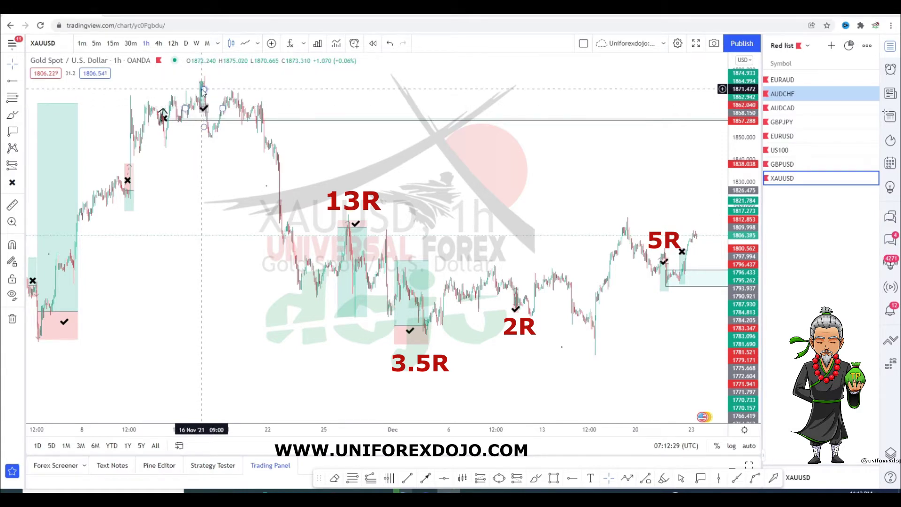
pyautogui.click(151, 183)
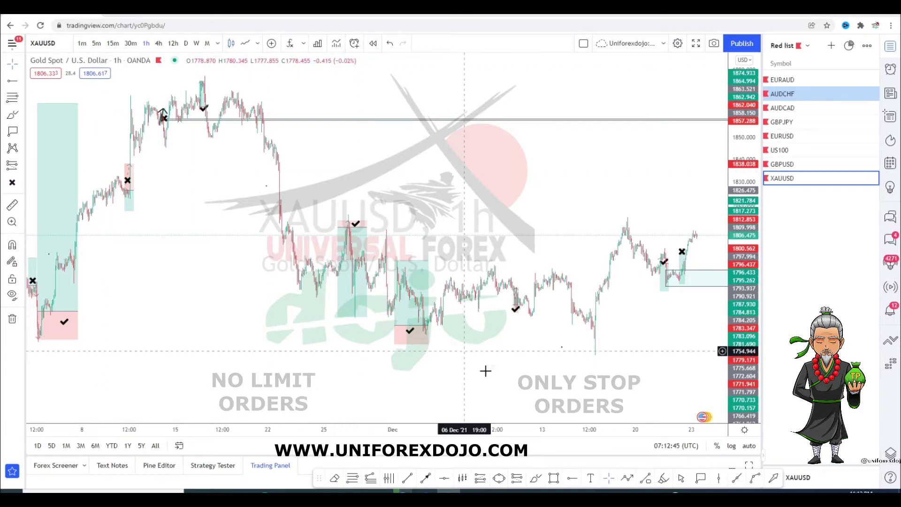
# Zoom in and pan to centre the latest gold trades, then switch the chart to EURAUD
pyautogui.scroll(5, 577, 270)
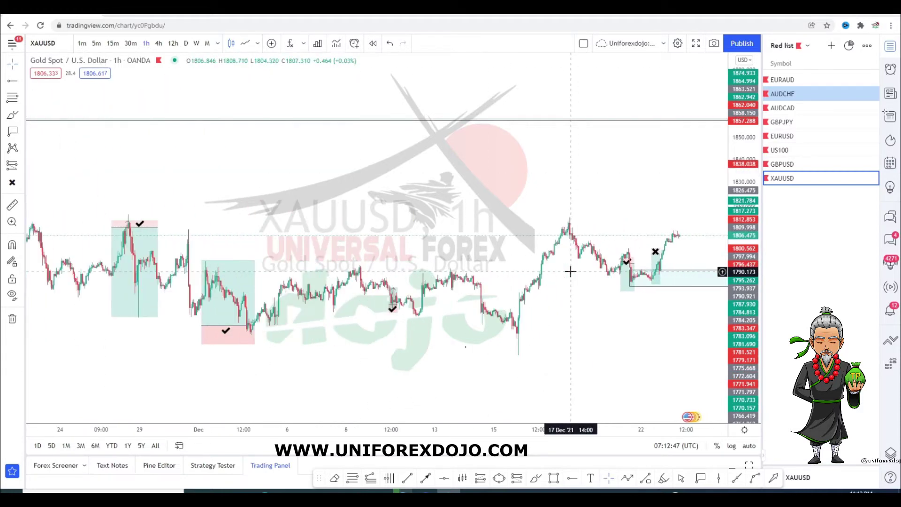
pyautogui.scroll(4, 572, 277)
pyautogui.scroll(2, 639, 324)
pyautogui.scroll(3, 629, 282)
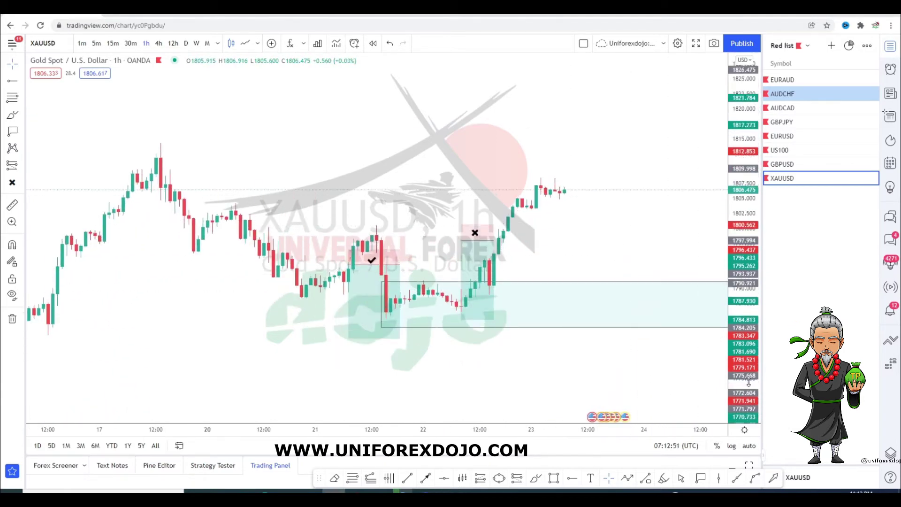
pyautogui.moveTo(631, 247); pyautogui.dragTo(672, 172)
pyautogui.scroll(3, 545, 328)
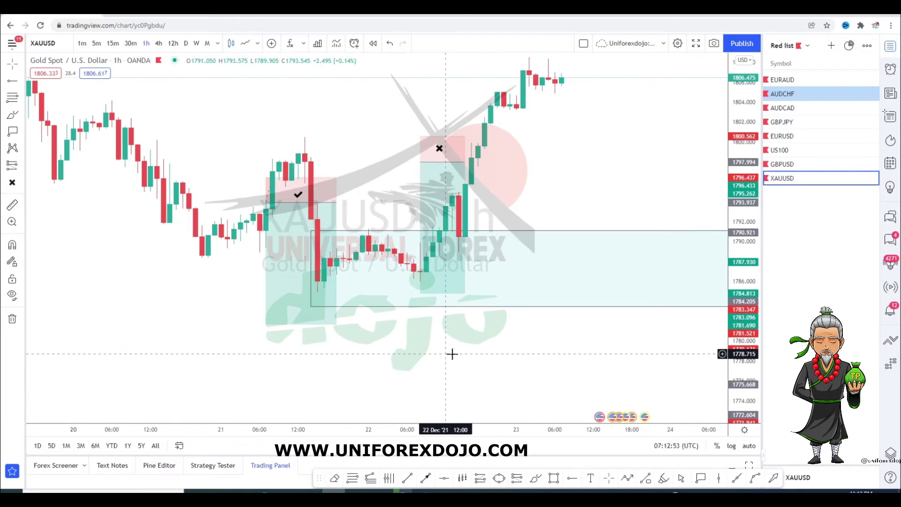
pyautogui.moveTo(464, 357); pyautogui.dragTo(623, 358)
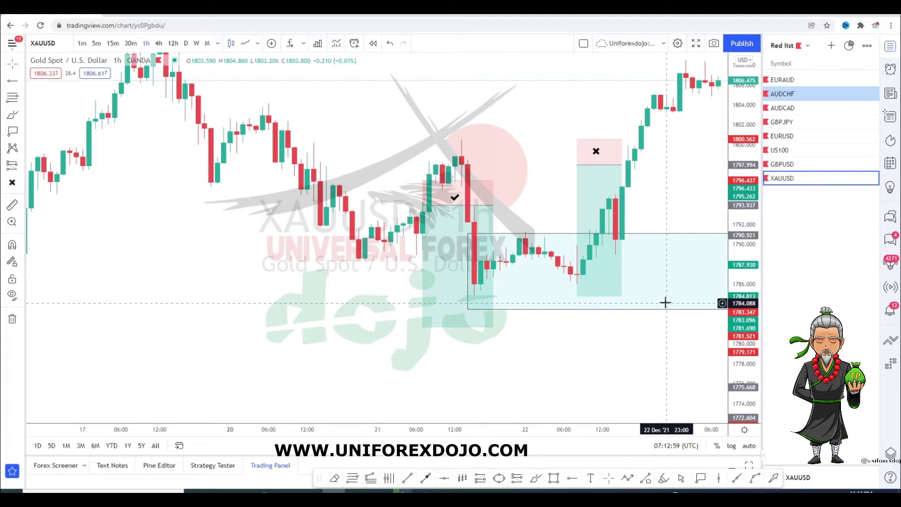
pyautogui.scroll(2, 526, 342)
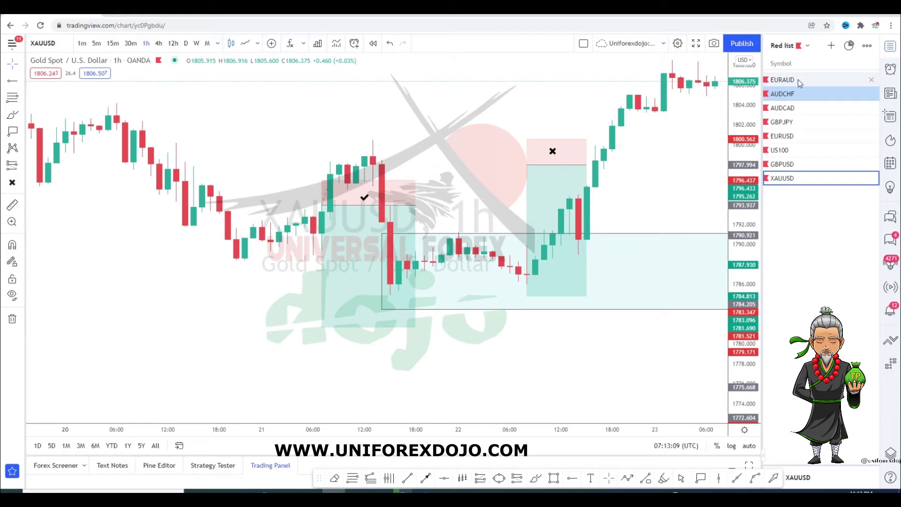
pyautogui.click(799, 83)
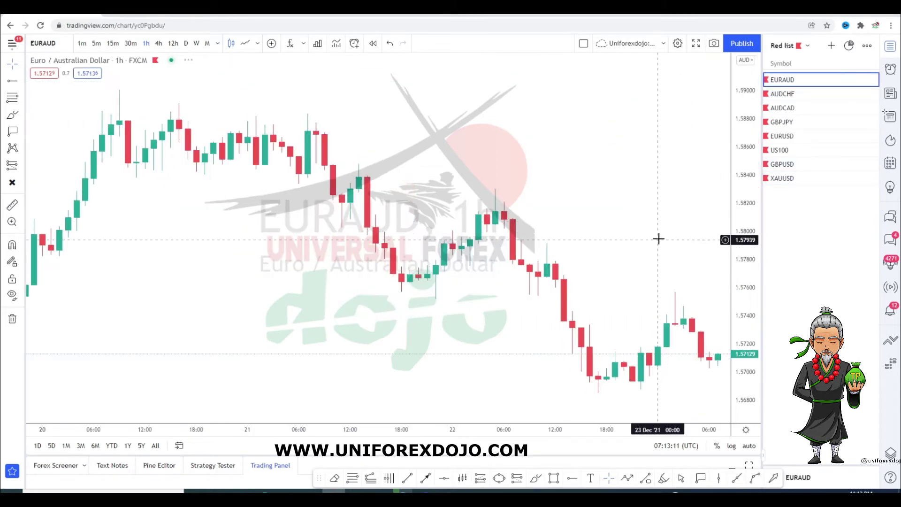
# Frame the EURAUD short position and brush a path up to 1.57739, then below 1.56899
pyautogui.scroll(5, 655, 232)
pyautogui.moveTo(754, 398); pyautogui.dragTo(753, 300)
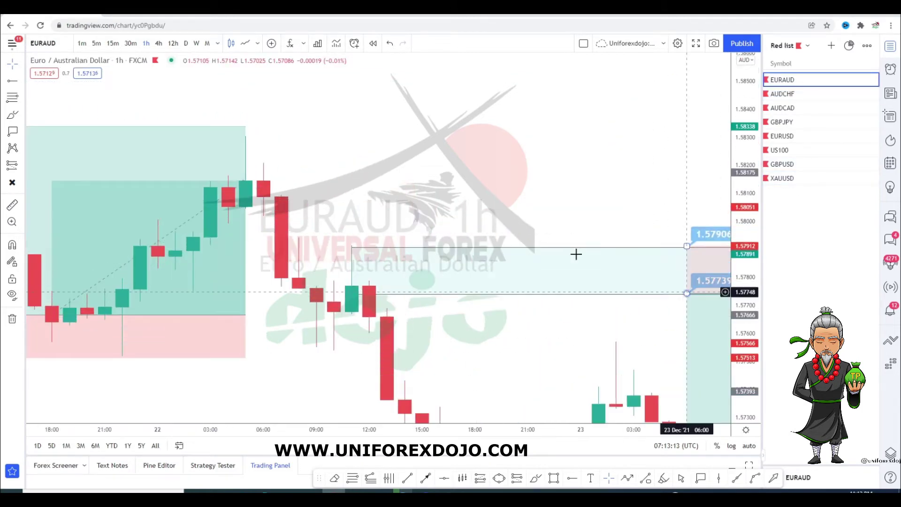
pyautogui.moveTo(547, 172); pyautogui.dragTo(427, 96)
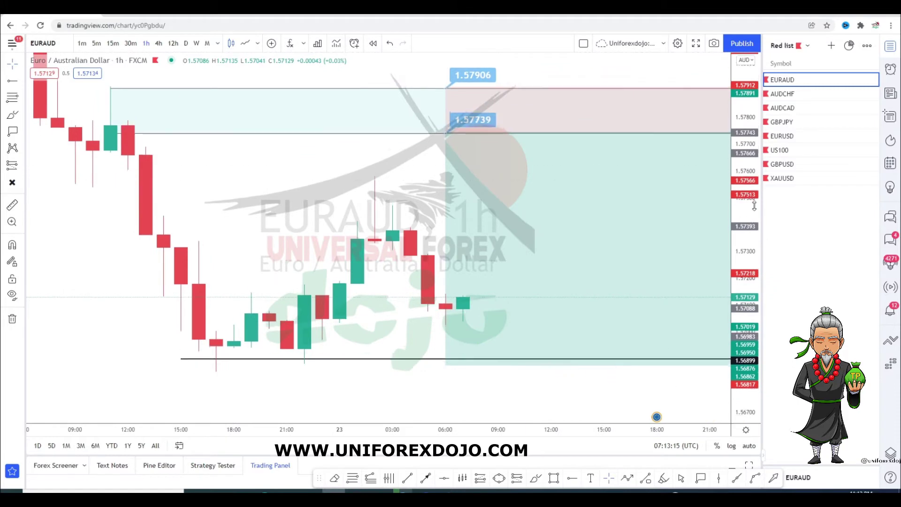
pyautogui.scroll(-3, 322, 249)
pyautogui.moveTo(328, 225); pyautogui.dragTo(319, 236)
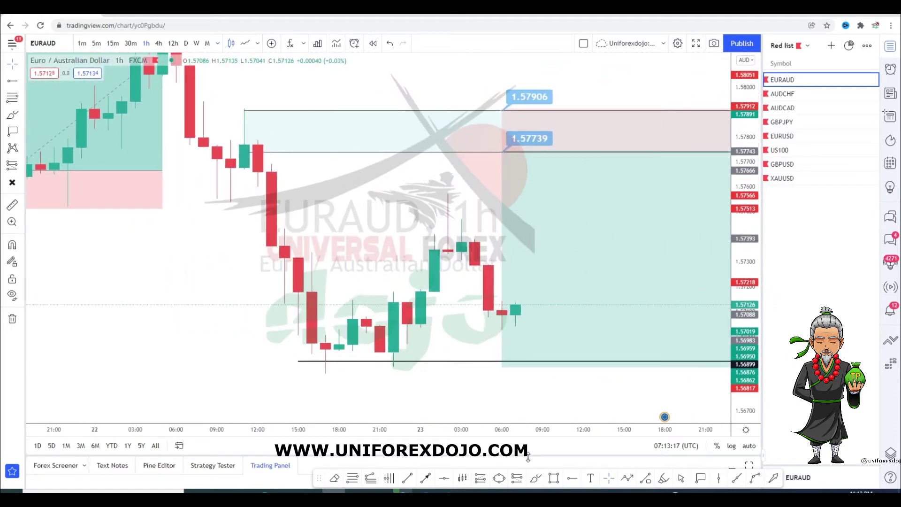
pyautogui.moveTo(516, 315)
pyautogui.mouseDown()
pyautogui.moveTo(558, 145)
pyautogui.moveTo(539, 135)
pyautogui.moveTo(584, 218)
pyautogui.mouseUp()
pyautogui.moveTo(631, 289)
pyautogui.mouseDown()
pyautogui.moveTo(698, 368)
pyautogui.moveTo(716, 374)
pyautogui.moveTo(692, 376)
pyautogui.mouseUp()
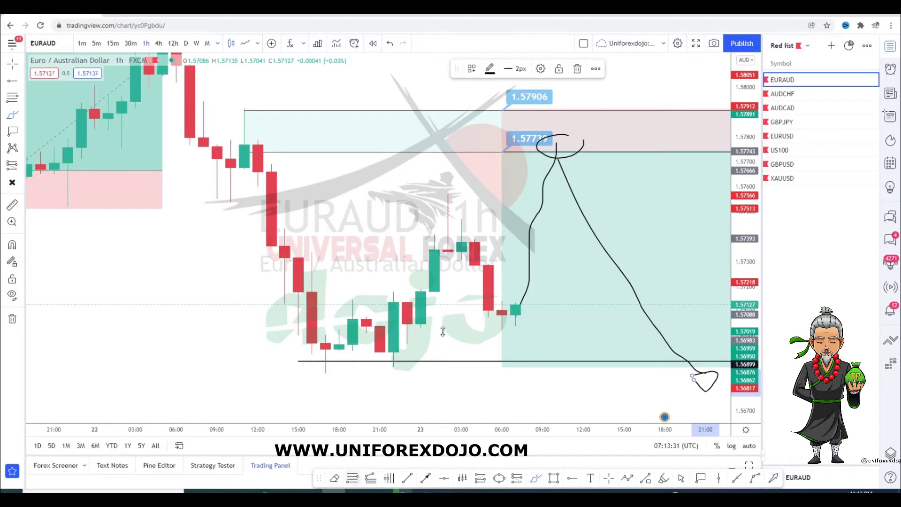
# Add a Fibonacci retracement on EURAUD from 1.57739 to 1.57920
pyautogui.click(504, 116)
pyautogui.moveTo(502, 107); pyautogui.dragTo(637, 151)
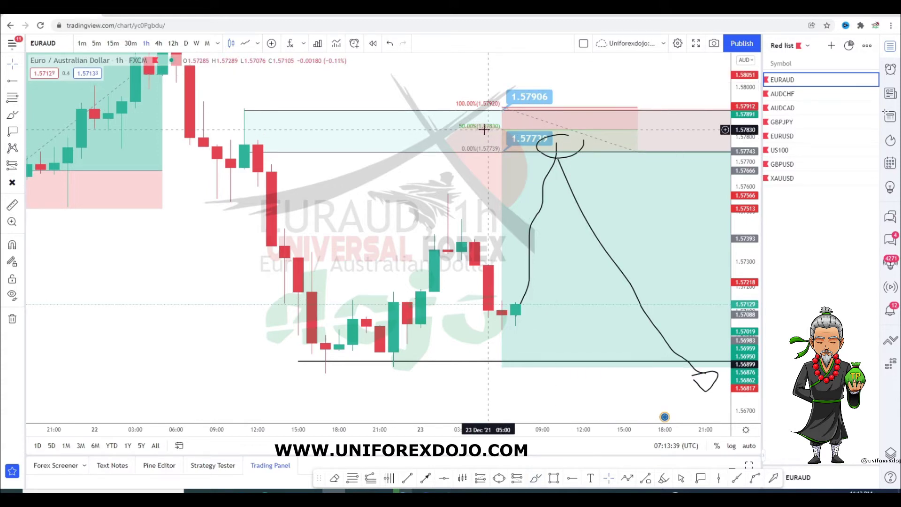
pyautogui.moveTo(491, 129)
pyautogui.mouseDown()
pyautogui.moveTo(575, 124)
pyautogui.moveTo(500, 132)
pyautogui.mouseUp()
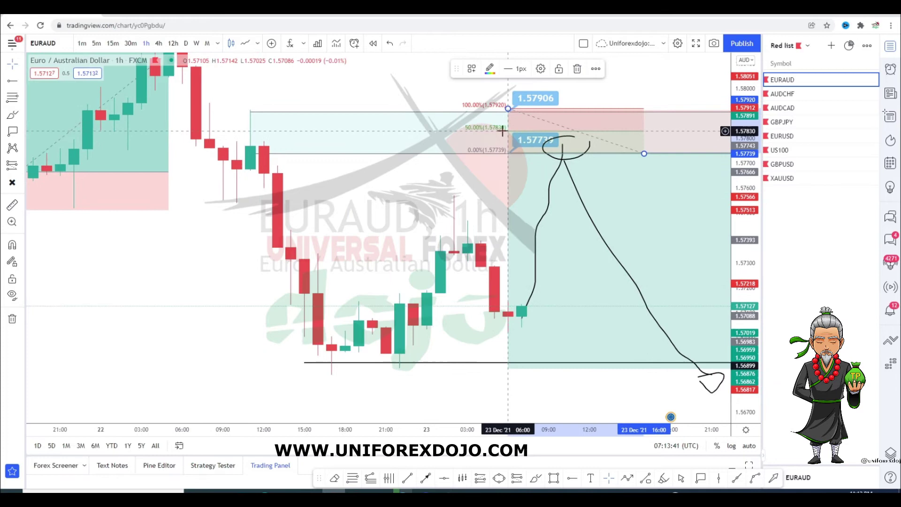
# Brush two trial strokes near the entry, then undo them and the Fibonacci retracement
pyautogui.click(535, 478)
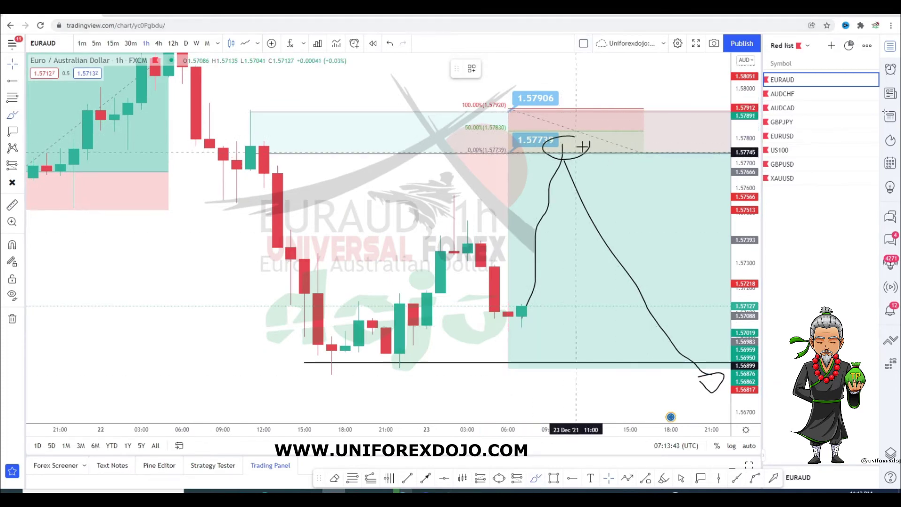
pyautogui.moveTo(589, 125)
pyautogui.mouseDown()
pyautogui.moveTo(603, 153)
pyautogui.moveTo(624, 153)
pyautogui.moveTo(658, 225)
pyautogui.moveTo(683, 253)
pyautogui.mouseUp()
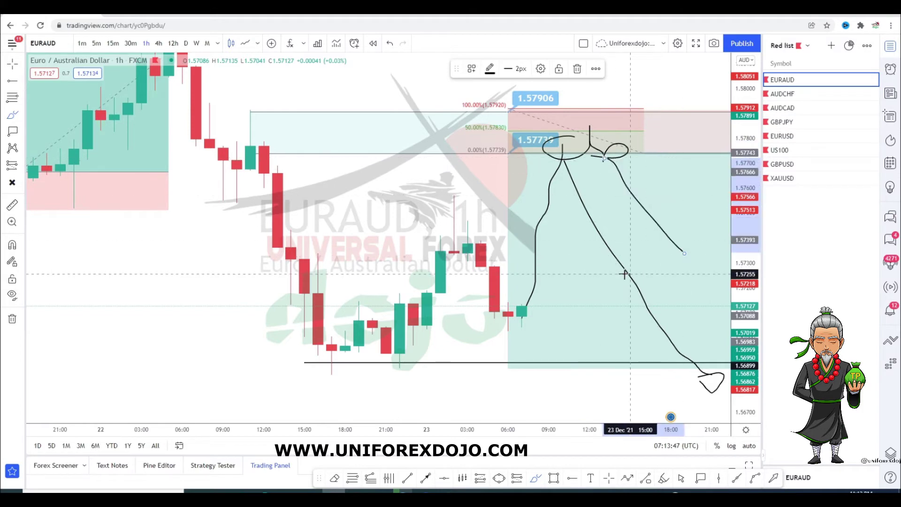
pyautogui.moveTo(563, 157)
pyautogui.mouseDown()
pyautogui.moveTo(655, 71)
pyautogui.moveTo(679, 77)
pyautogui.moveTo(684, 118)
pyautogui.moveTo(697, 137)
pyautogui.mouseUp()
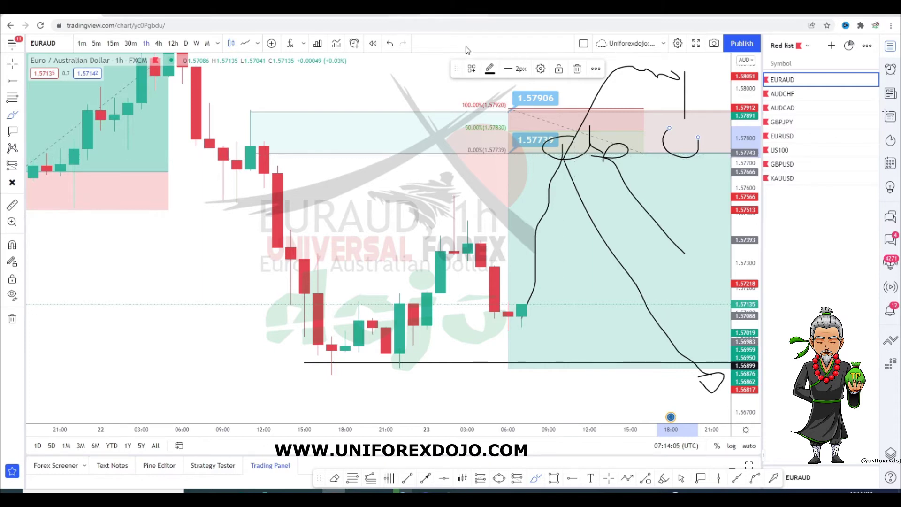
pyautogui.click(390, 45)
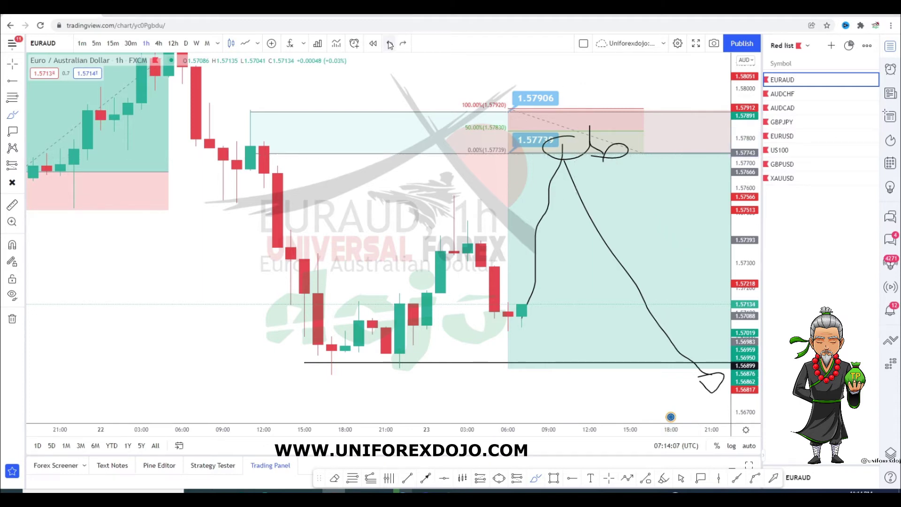
pyautogui.click(390, 45)
pyautogui.click(390, 45)
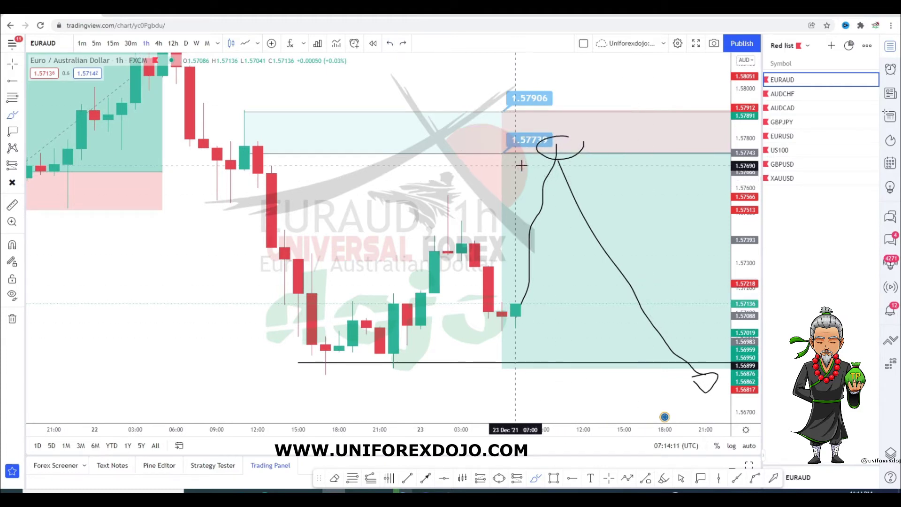
# Trace the 1.5774 entry level and measure the position box's stop-to-entry range
pyautogui.moveTo(545, 148); pyautogui.dragTo(664, 154)
pyautogui.moveTo(585, 151); pyautogui.dragTo(638, 153)
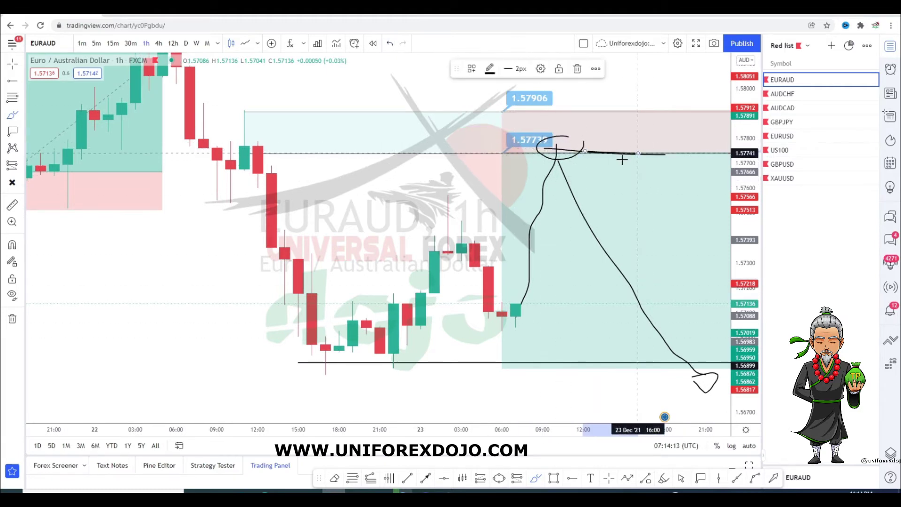
pyautogui.click(695, 128)
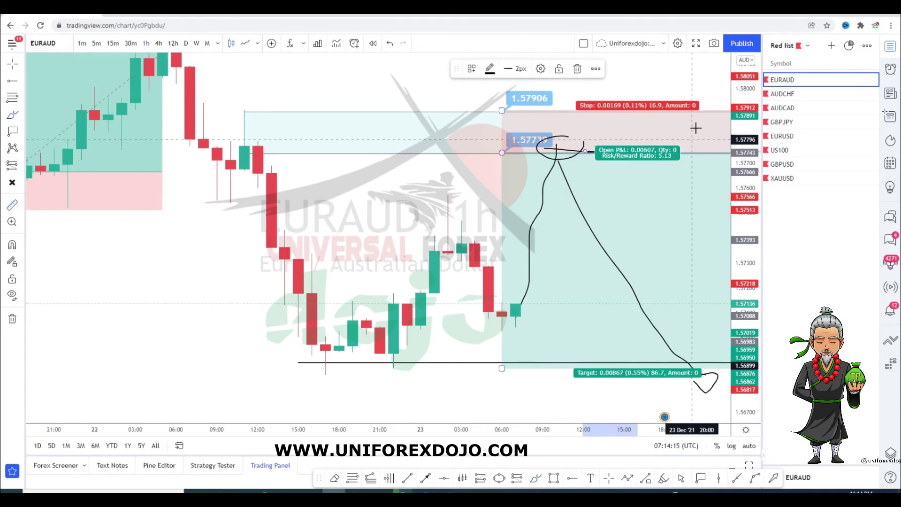
pyautogui.keyDown('shift'); pyautogui.click(666, 110); pyautogui.keyUp('shift')
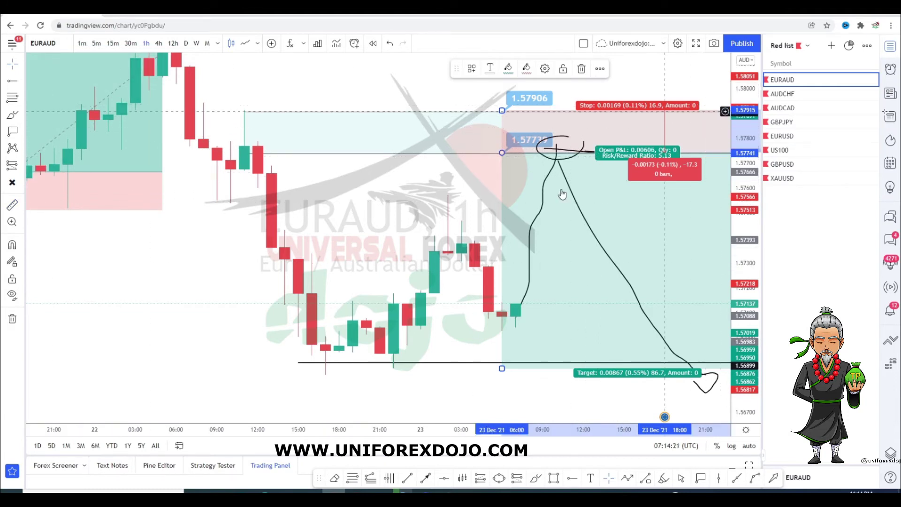
# Sketch a spike above entry falling to 1.5765, undo it, and move to AUDCHF
pyautogui.click(535, 477)
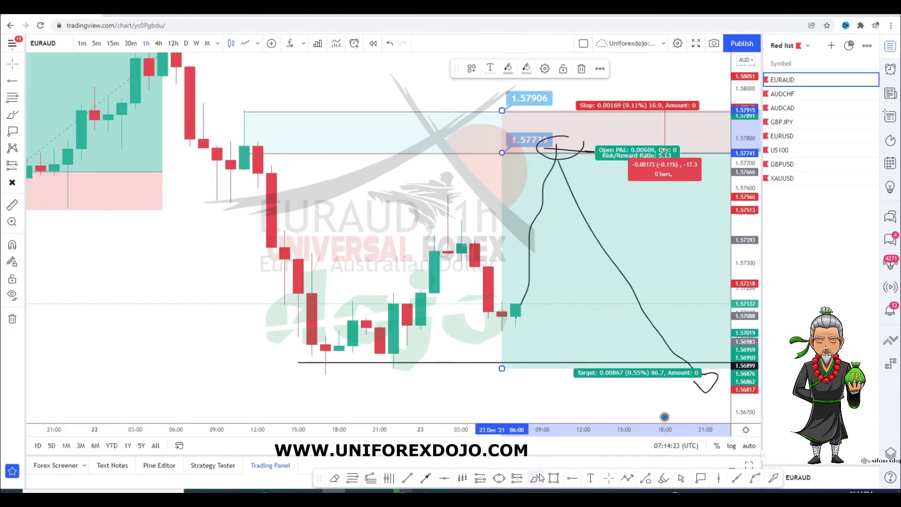
pyautogui.moveTo(542, 168); pyautogui.dragTo(601, 90)
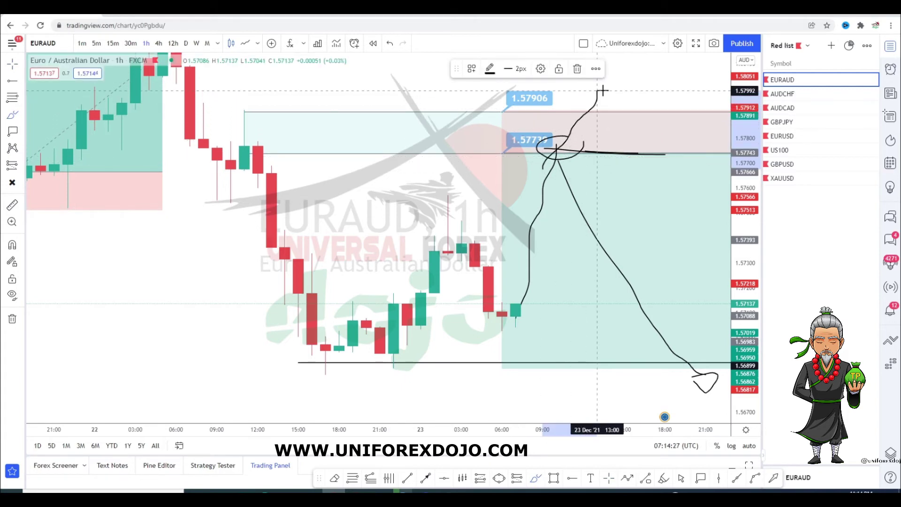
pyautogui.moveTo(602, 91)
pyautogui.mouseDown()
pyautogui.moveTo(659, 85)
pyautogui.moveTo(664, 273)
pyautogui.mouseUp()
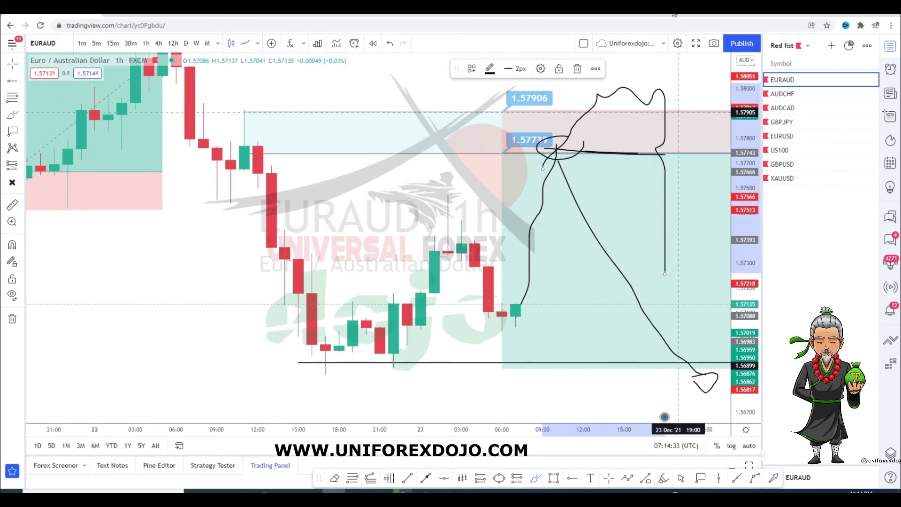
pyautogui.click(390, 43)
pyautogui.click(392, 42)
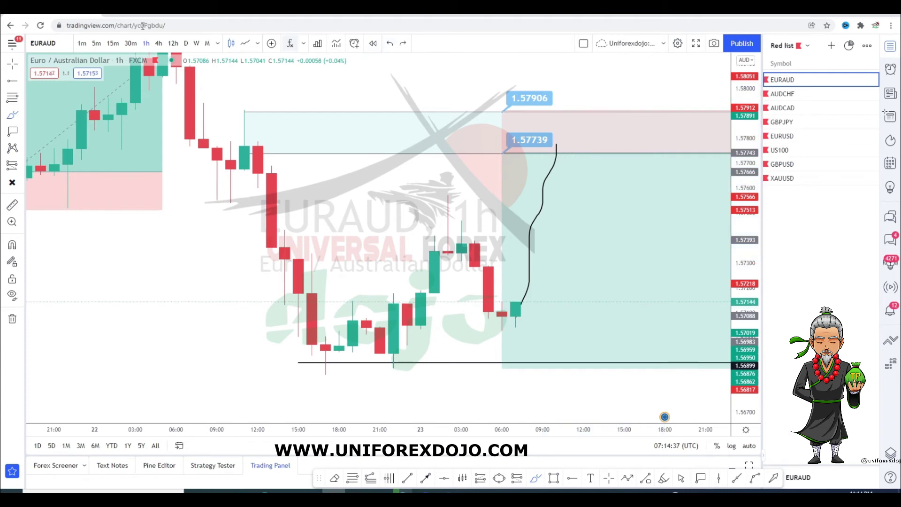
pyautogui.press('Down')
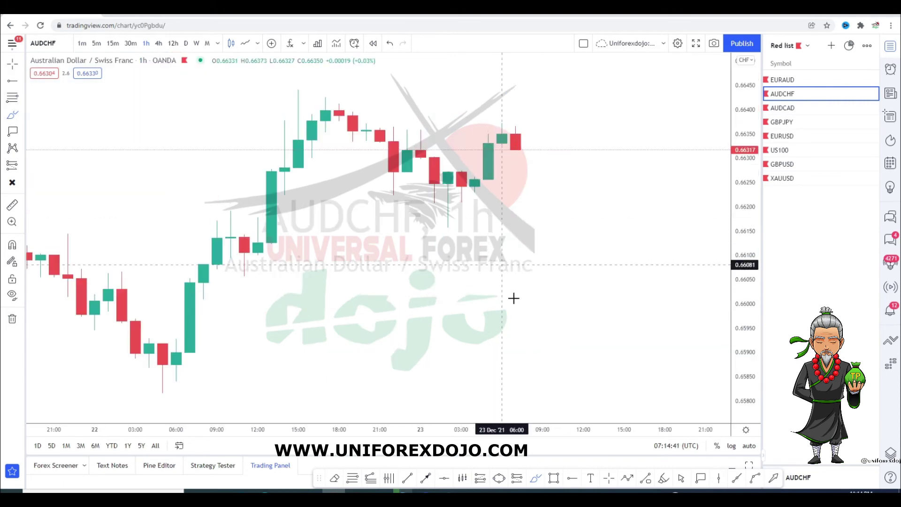
# Undo a trial drop-to-stop and rebound-to-0.6610 sketch, pan left, and reselect the Brush
pyautogui.scroll(-4, 521, 284)
pyautogui.moveTo(571, 143)
pyautogui.mouseDown()
pyautogui.moveTo(674, 267)
pyautogui.moveTo(725, 387)
pyautogui.moveTo(614, 378)
pyautogui.moveTo(686, 382)
pyautogui.moveTo(666, 380)
pyautogui.moveTo(693, 362)
pyautogui.moveTo(675, 351)
pyautogui.moveTo(703, 292)
pyautogui.mouseUp()
pyautogui.moveTo(710, 255); pyautogui.dragTo(713, 257)
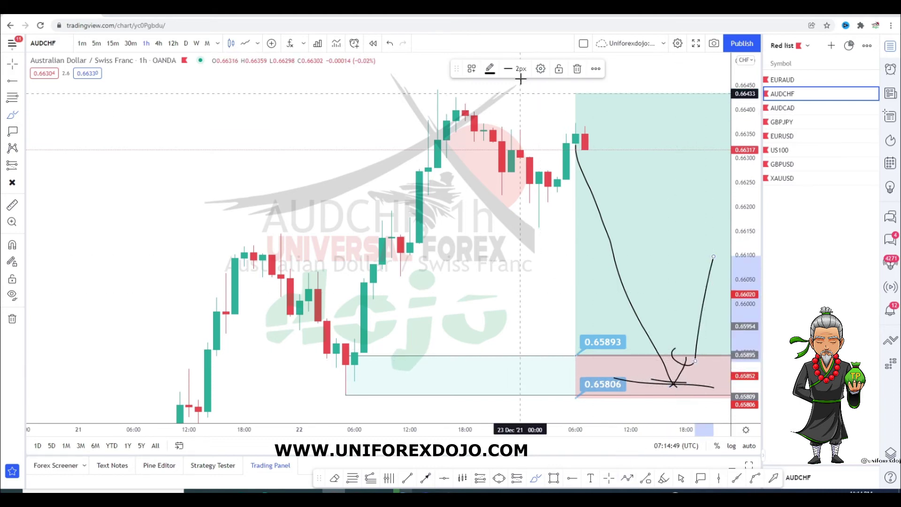
pyautogui.click(389, 43)
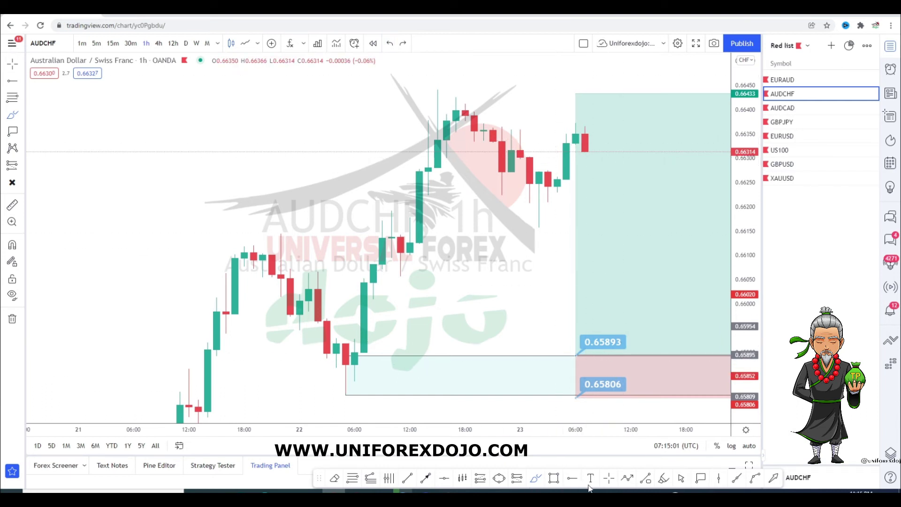
pyautogui.moveTo(403, 233); pyautogui.dragTo(221, 200)
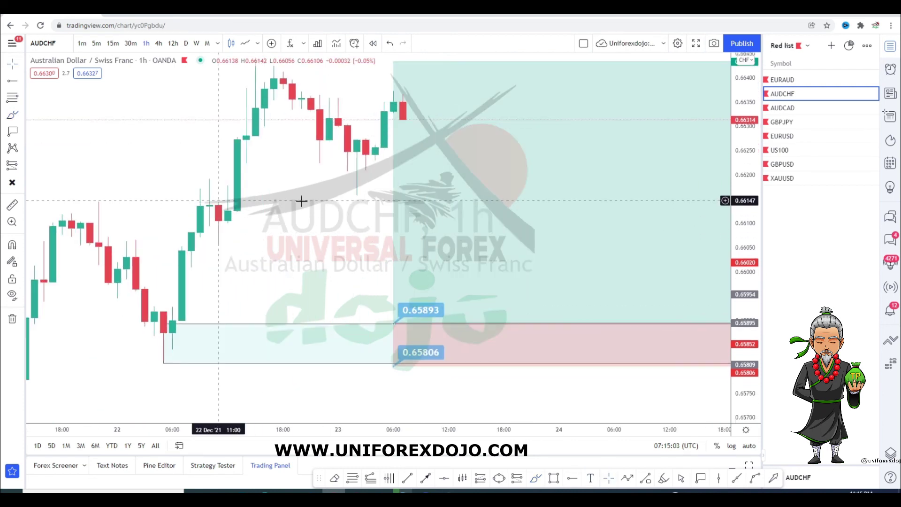
pyautogui.click(534, 479)
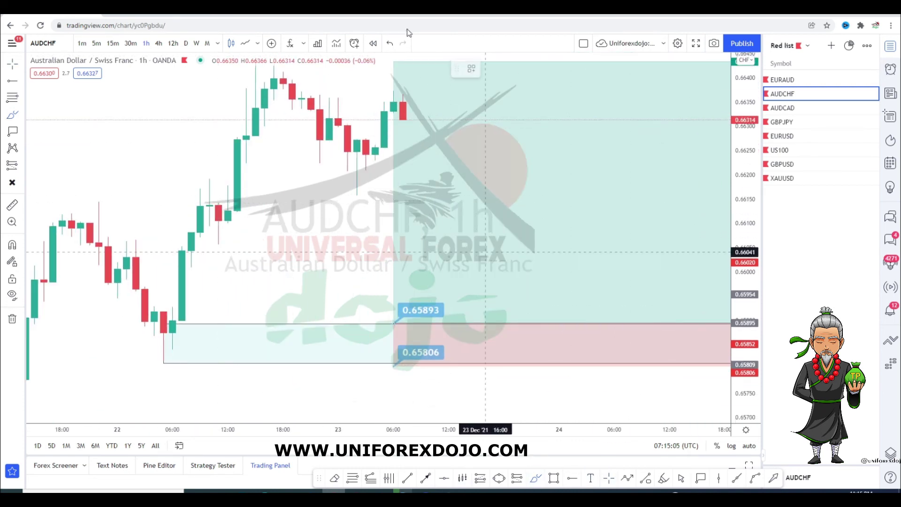